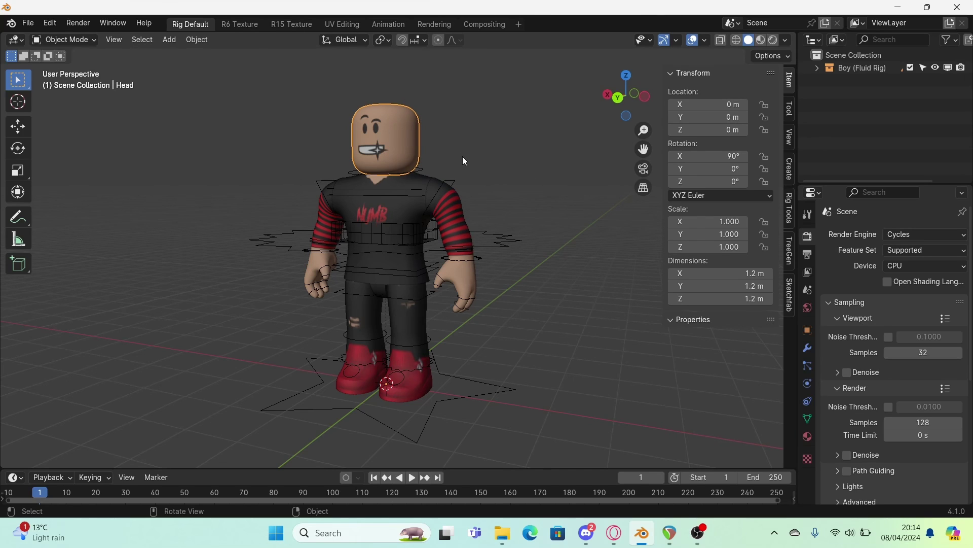
# - Import data.obj as a Wavefront OBJ with Split By Group enabled
pyautogui.moveTo(462, 161); pyautogui.dragTo(476, 183, button='middle')
pyautogui.click(472, 173)
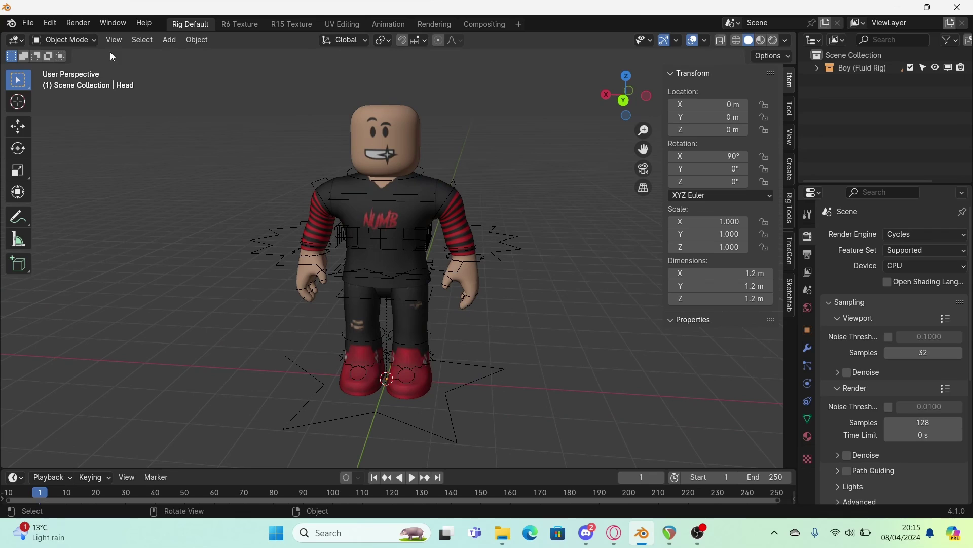
pyautogui.click(28, 24)
pyautogui.moveTo(124, 200)
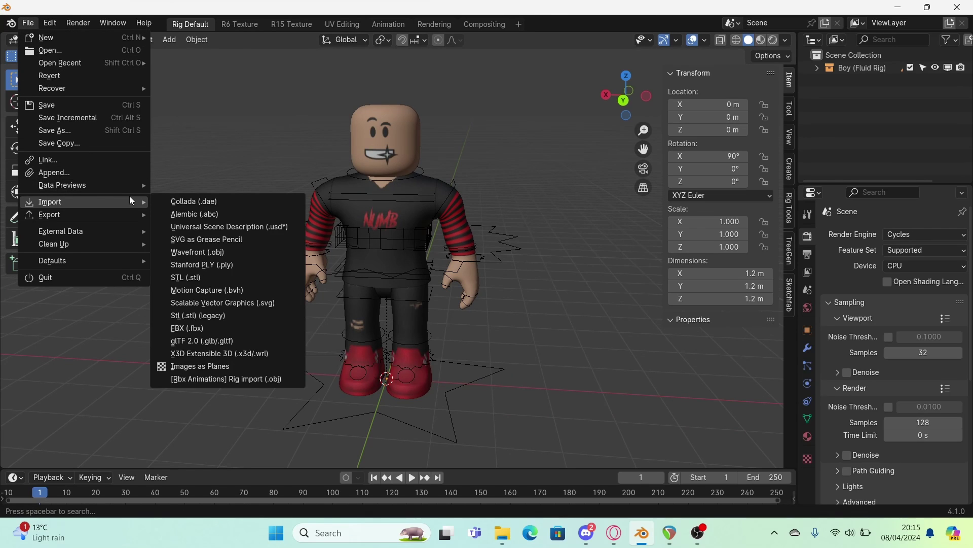
pyautogui.click(261, 255)
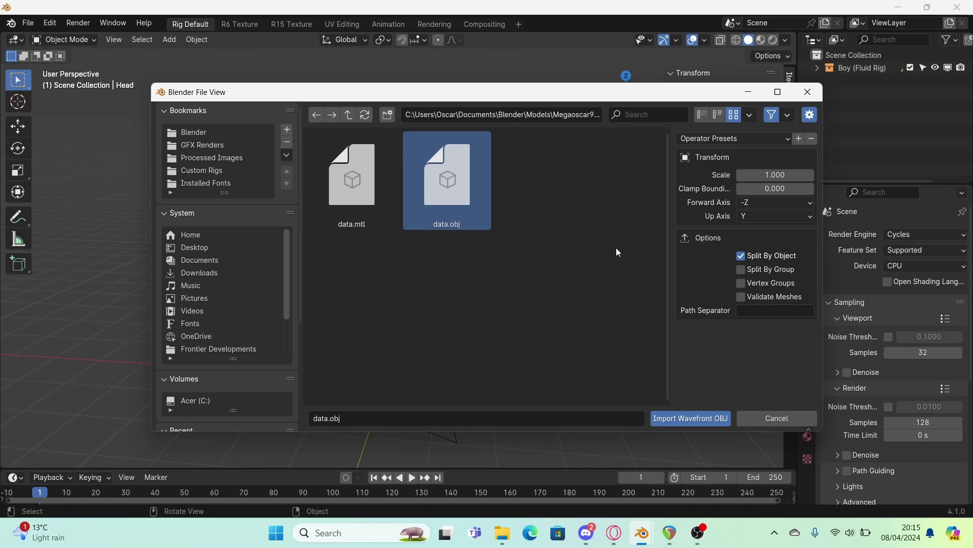
pyautogui.click(741, 271)
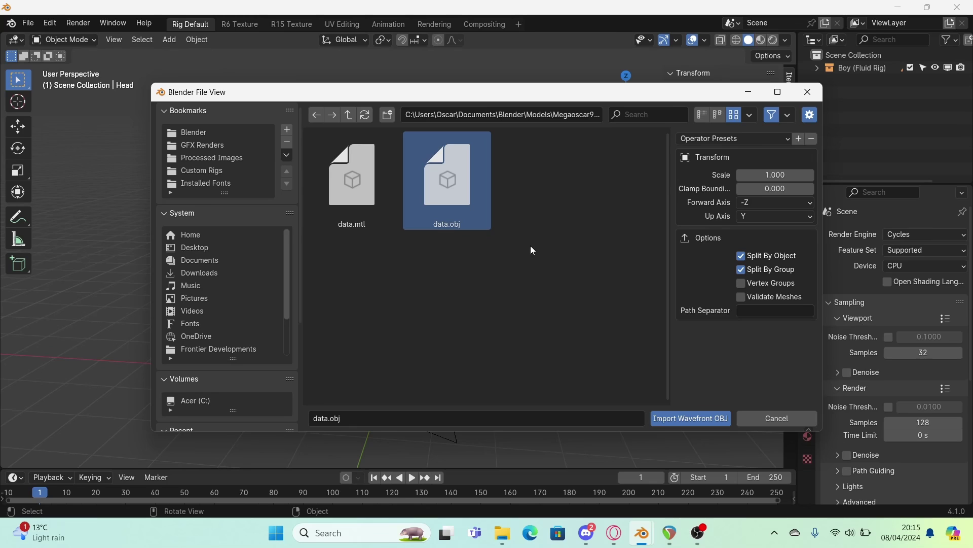
pyautogui.click(684, 419)
# - Delete Megaoscar9001–9006 from the Outliner, then select the rig's head
pyautogui.keyDown('shift'); pyautogui.click(881, 97); pyautogui.keyUp('shift')
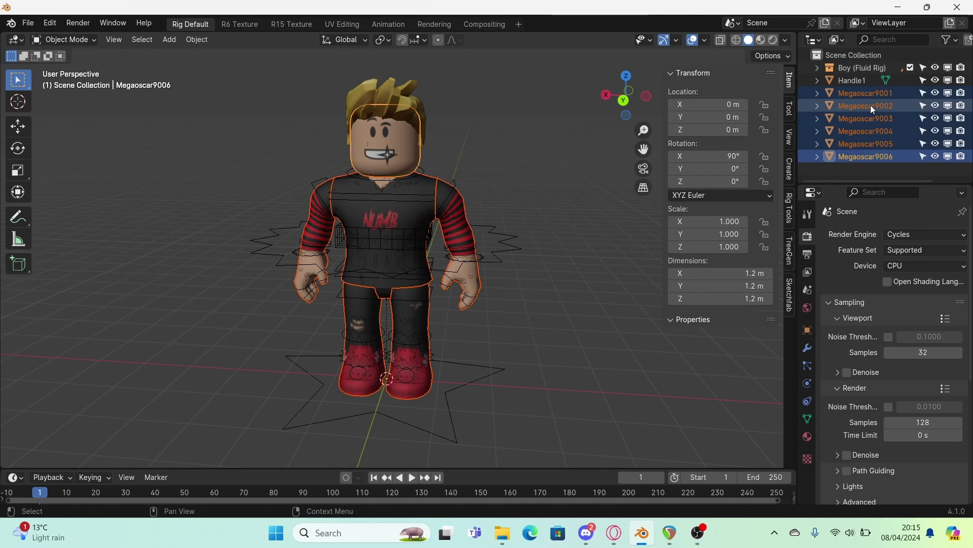
pyautogui.press('Delete')
pyautogui.moveTo(574, 149); pyautogui.dragTo(476, 154, button='middle')
pyautogui.click(430, 153)
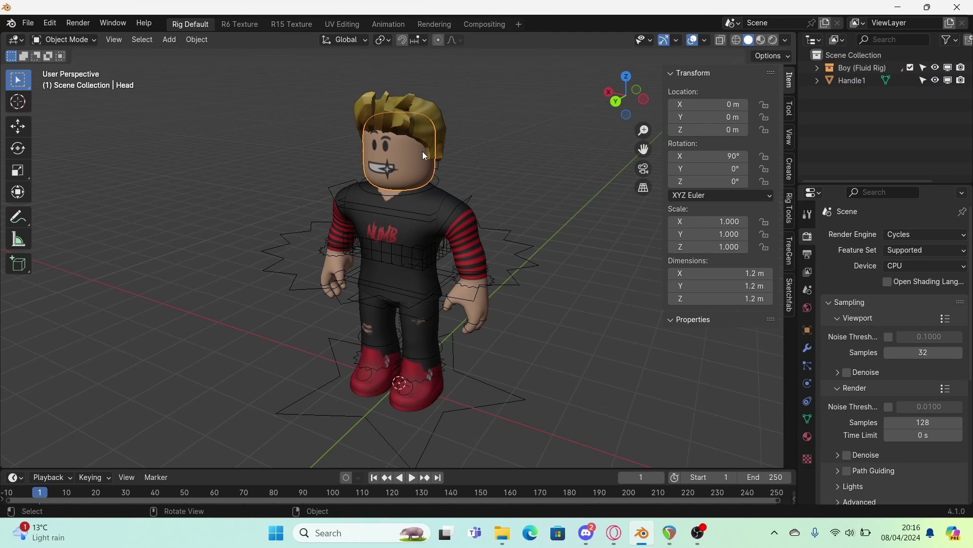
# - Select the Handle1 hair, then switch the rig's torso controller into Pose Mode
pyautogui.click(440, 111)
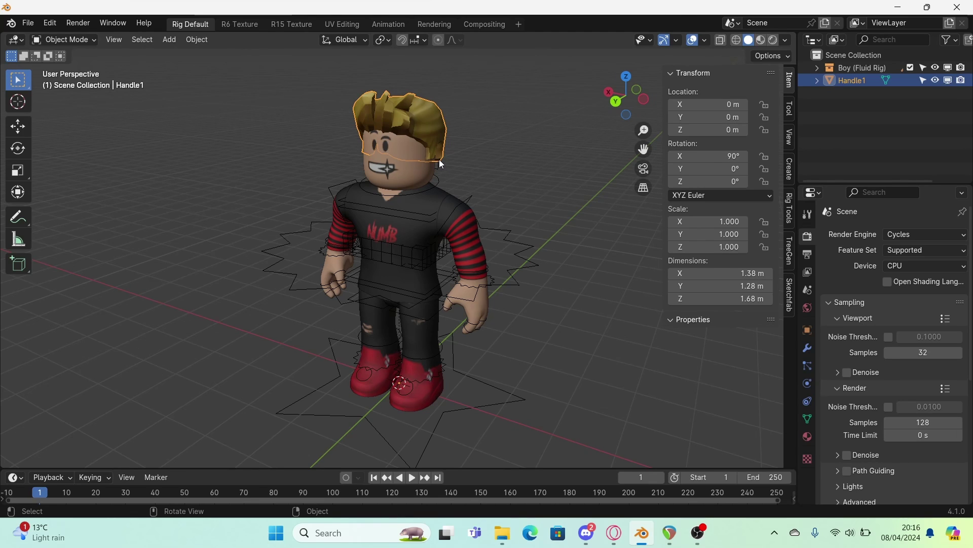
pyautogui.moveTo(439, 159)
pyautogui.mouseDown(button='middle')
pyautogui.moveTo(453, 207)
pyautogui.moveTo(445, 171)
pyautogui.mouseUp(button='middle')
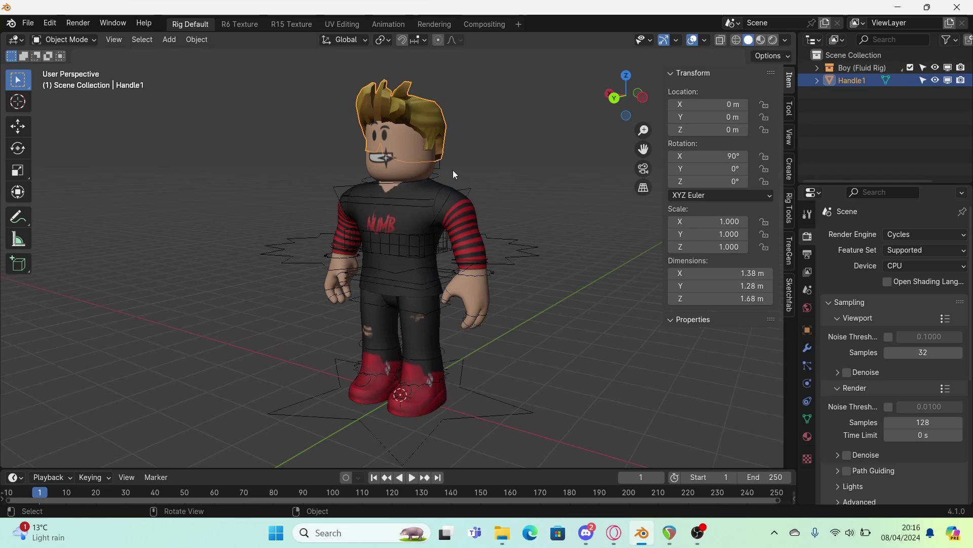
pyautogui.scroll(-1, 453, 175)
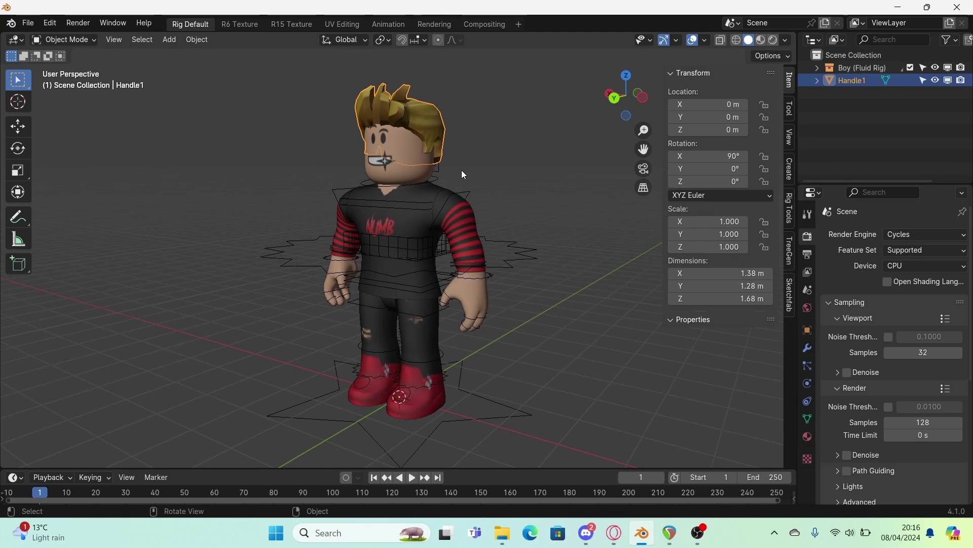
pyautogui.moveTo(461, 172); pyautogui.dragTo(437, 133, button='middle')
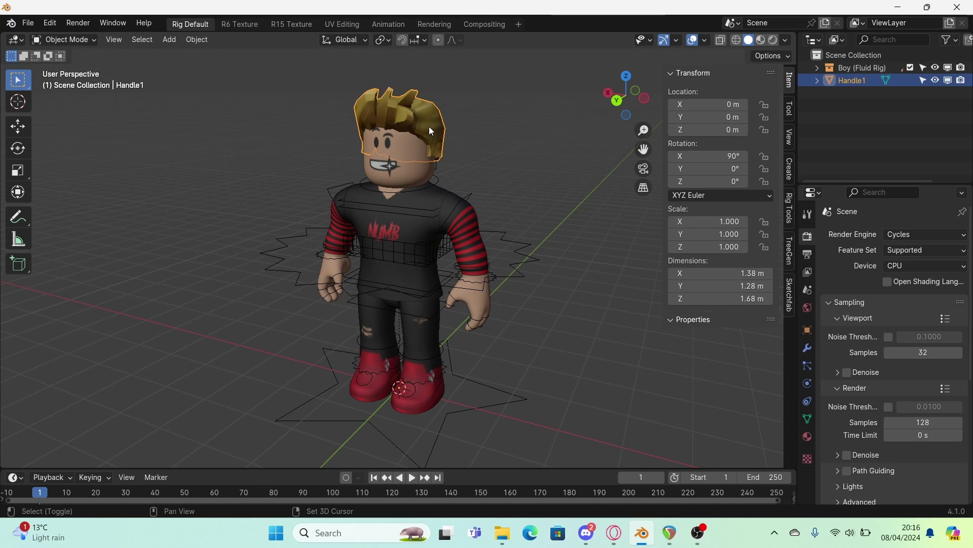
pyautogui.click(408, 170)
pyautogui.hotkey('ctrl', 'Tab')
pyautogui.hotkey('ctrl', 'Tab')
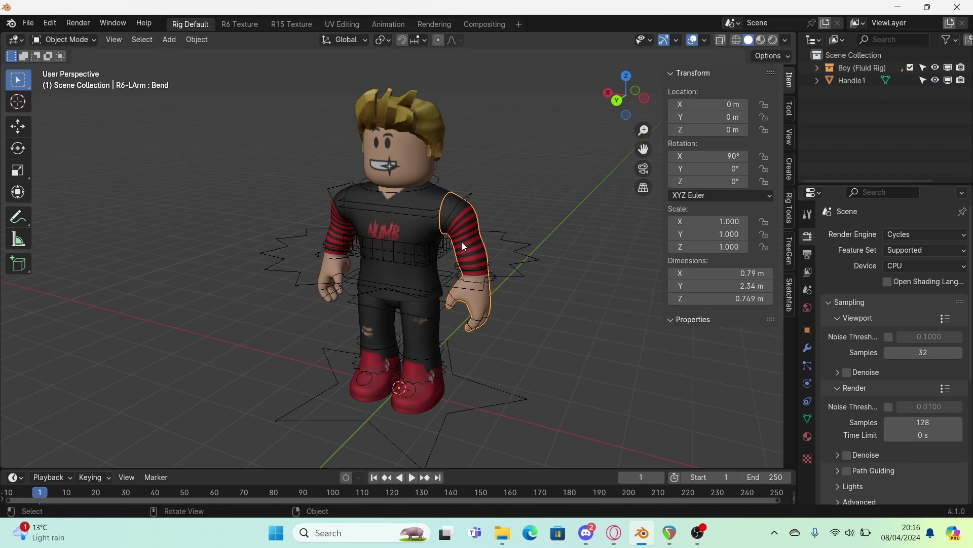
# - Select the Handle1 hair with the Head added as the active object
pyautogui.moveTo(413, 150); pyautogui.dragTo(420, 144, button='middle')
pyautogui.click(421, 144)
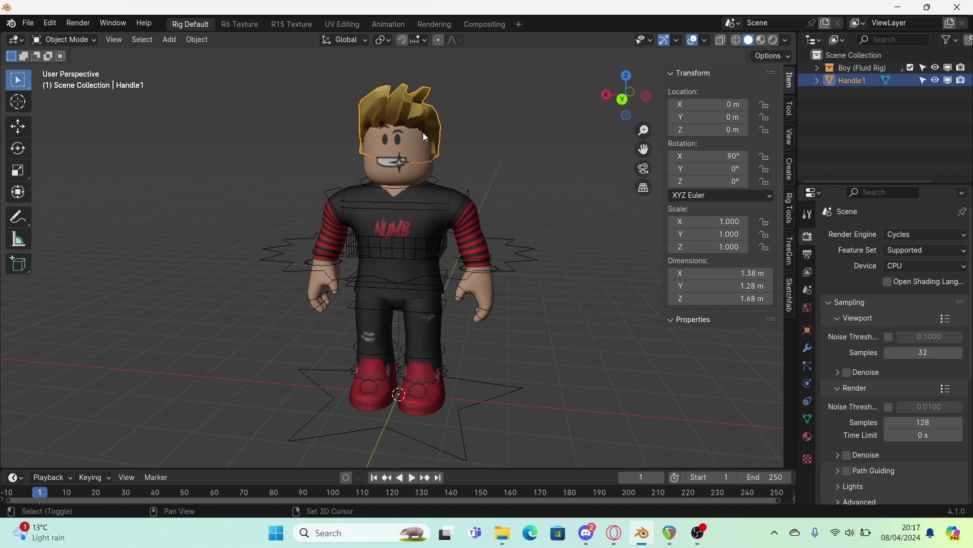
pyautogui.keyDown('shift'); pyautogui.click(424, 143); pyautogui.keyUp('shift')
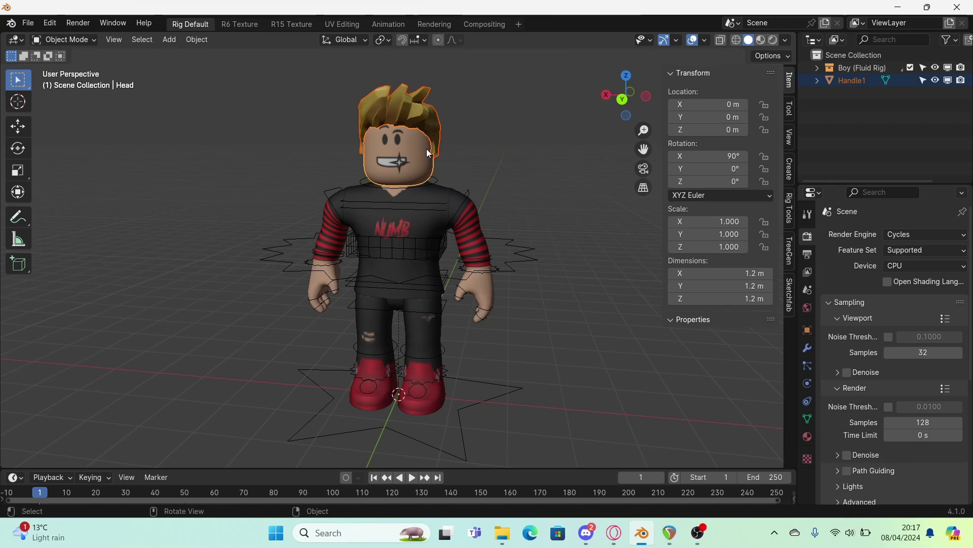
pyautogui.hotkey('ctrl', 'p')
# - Parent the Handle1 hair to the head with Ctrl+P > Object
pyautogui.click(197, 40)
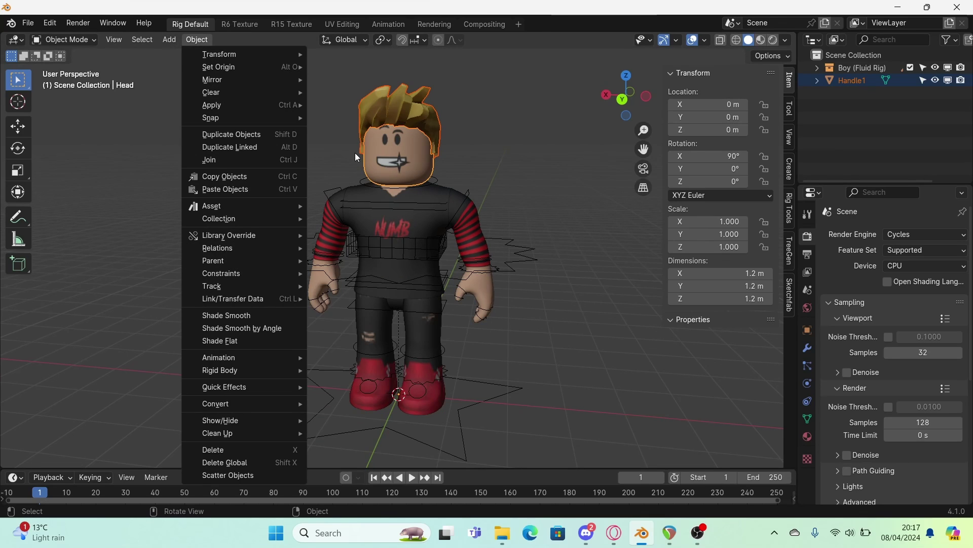
pyautogui.click(356, 157)
pyautogui.hotkey('ctrl', 'p')
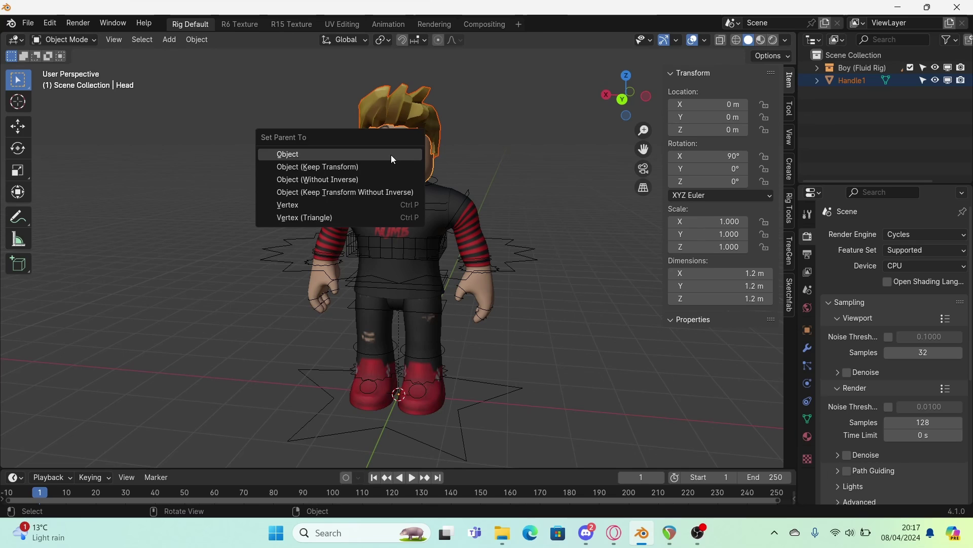
pyautogui.click(392, 156)
# - Test the parenting by toggling the torso controller into Pose Mode and back, then reselect the hair
pyautogui.moveTo(482, 167)
pyautogui.mouseDown(button='middle')
pyautogui.moveTo(402, 170)
pyautogui.moveTo(479, 175)
pyautogui.mouseUp(button='middle')
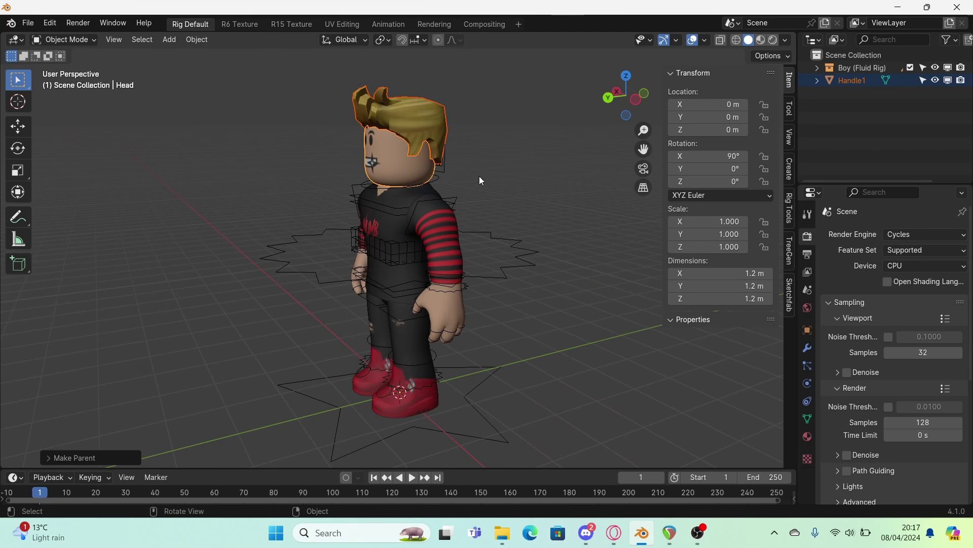
pyautogui.click(403, 206)
pyautogui.hotkey('ctrl', 'Tab')
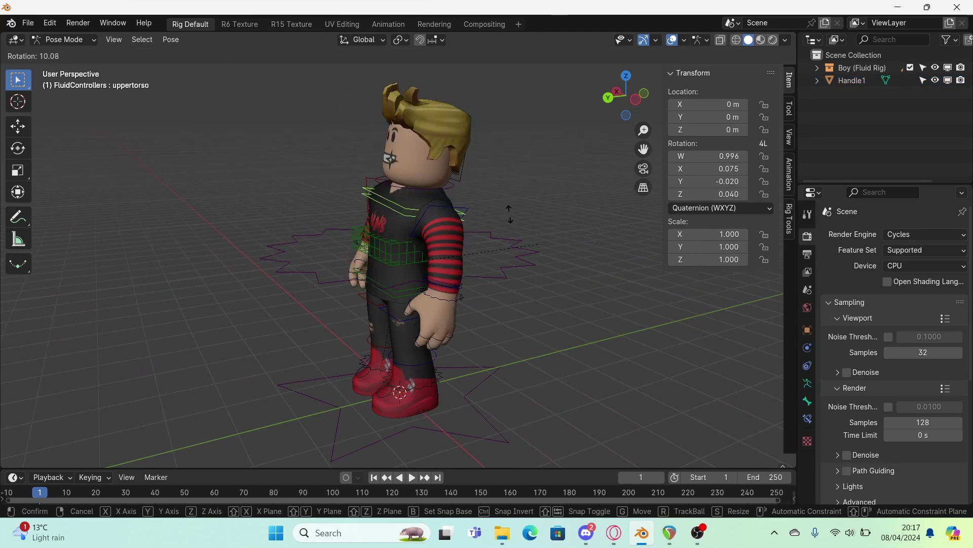
pyautogui.hotkey('ctrl', 'Tab')
pyautogui.moveTo(462, 226); pyautogui.dragTo(592, 211, button='middle')
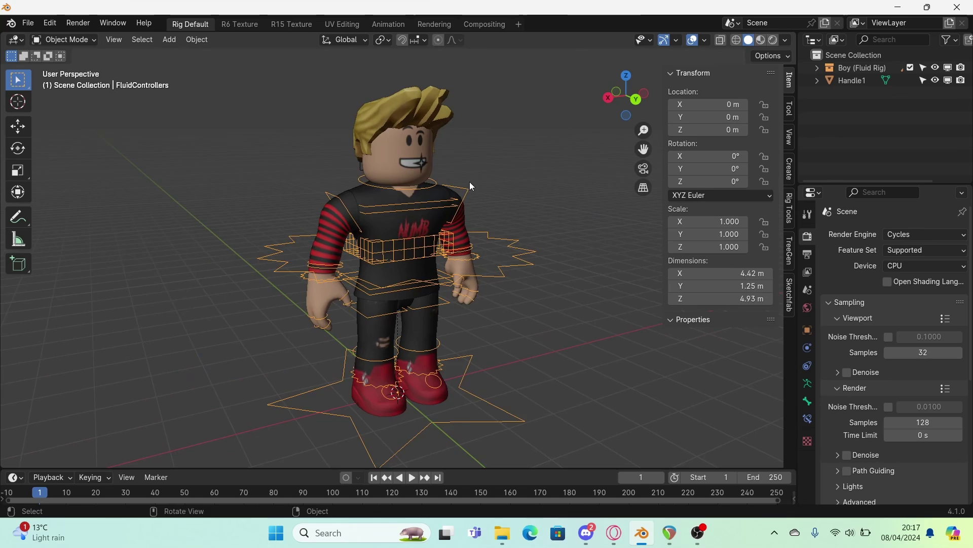
pyautogui.moveTo(469, 182); pyautogui.dragTo(406, 132, button='middle')
pyautogui.click(414, 121)
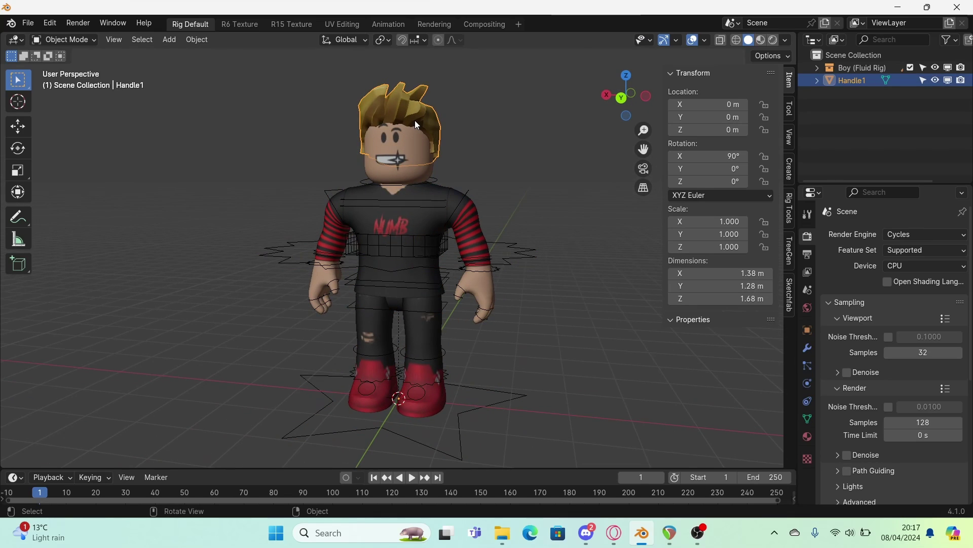
# - Bring up the Alt+P Clear Parent menu for the Handle1 hair
pyautogui.hotkey('alt', 'p')
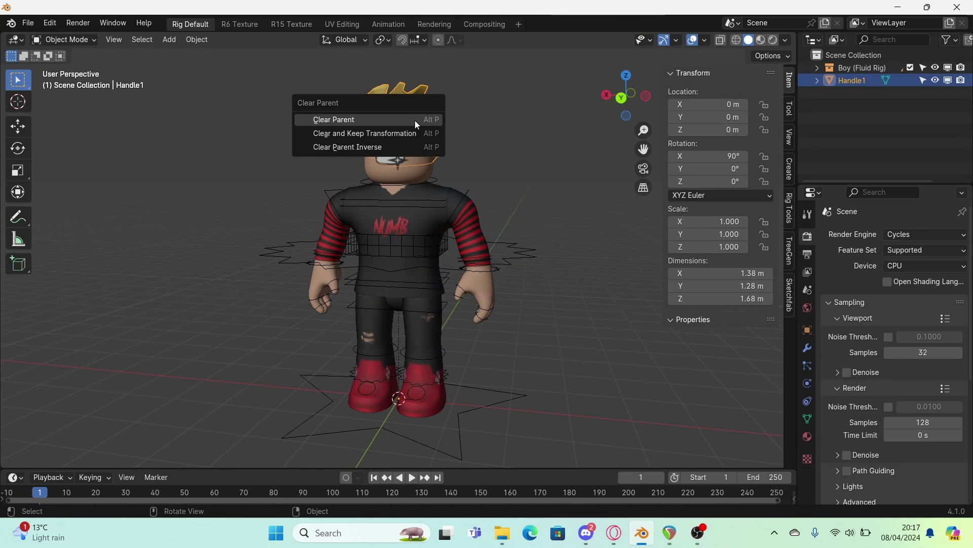
pyautogui.click(196, 40)
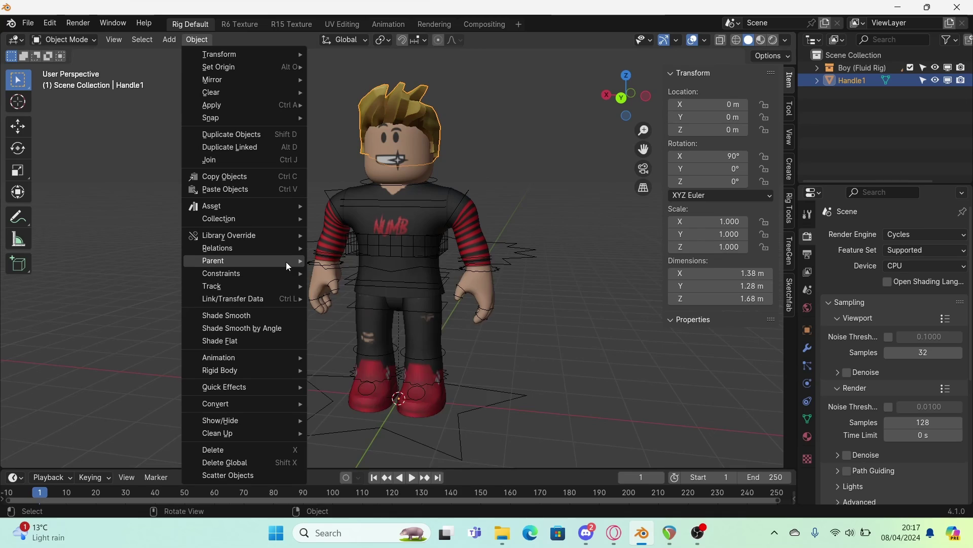
pyautogui.moveTo(286, 260)
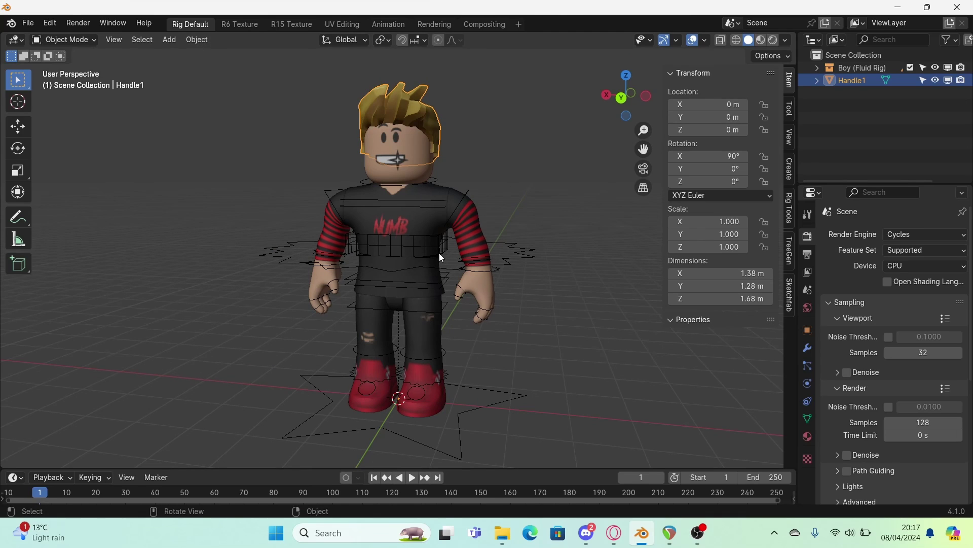
pyautogui.hotkey('alt', 'p')
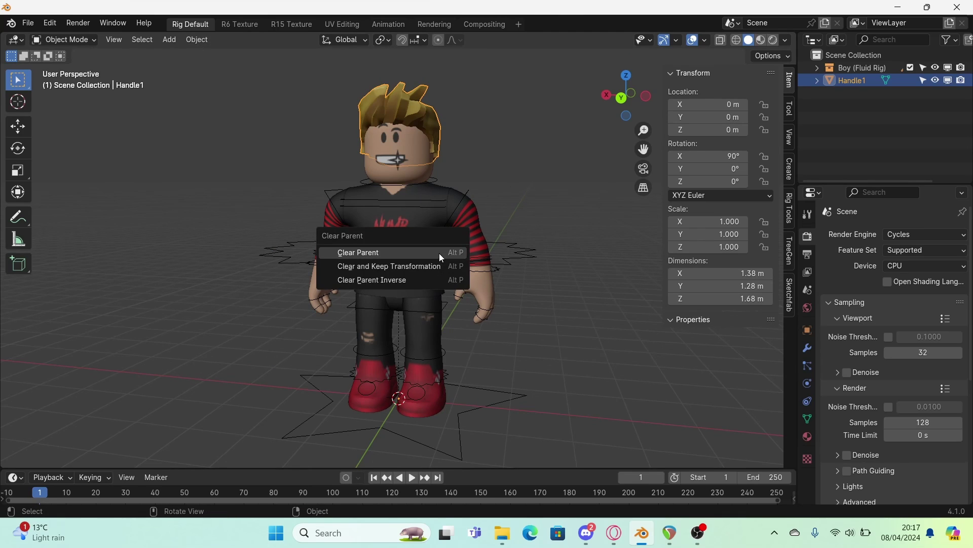
# - Clear the Handle1 hair's parent after undoing a parent inverse reset
pyautogui.click(439, 280)
pyautogui.moveTo(468, 278); pyautogui.dragTo(381, 247, button='middle')
pyautogui.hotkey('ctrl', 'z')
pyautogui.hotkey('alt', 'p')
pyautogui.click(343, 202)
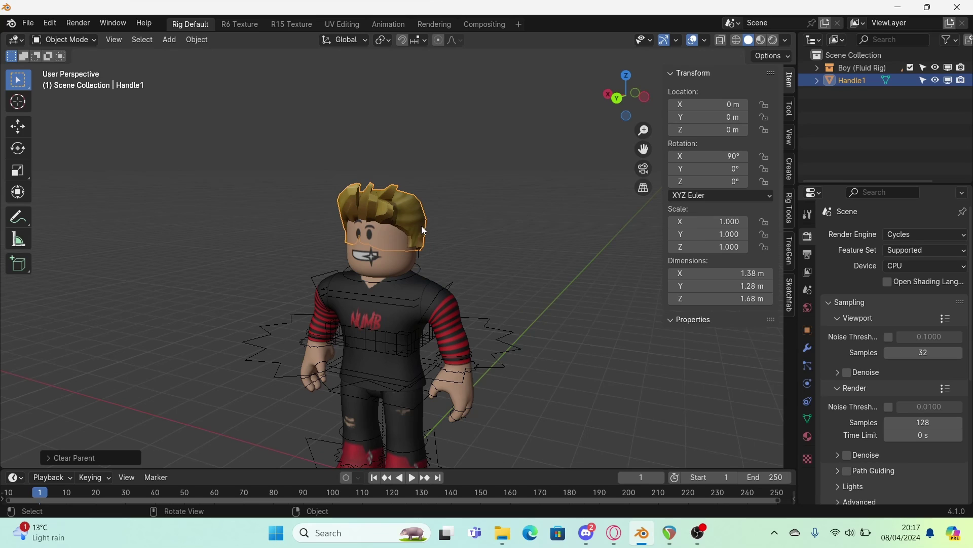
# - Add a Child Of object constraint to the Handle1 hair
pyautogui.moveTo(409, 219); pyautogui.dragTo(468, 203, button='middle')
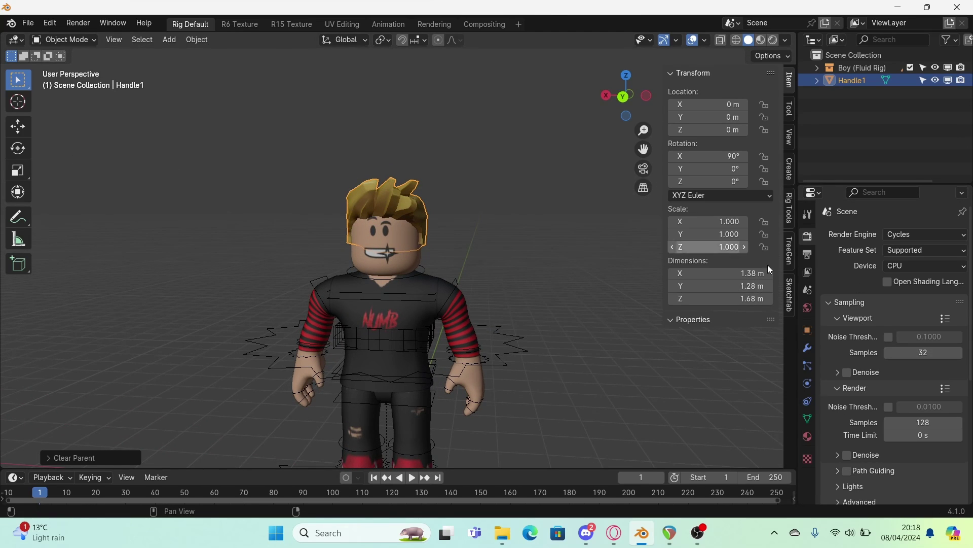
pyautogui.scroll(3, 361, 150)
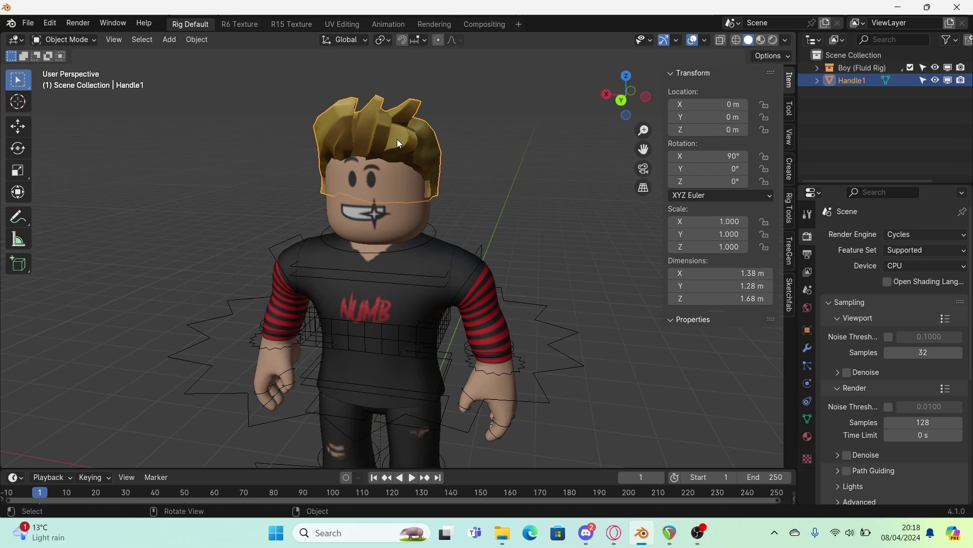
pyautogui.moveTo(561, 257); pyautogui.dragTo(294, 194, button='middle')
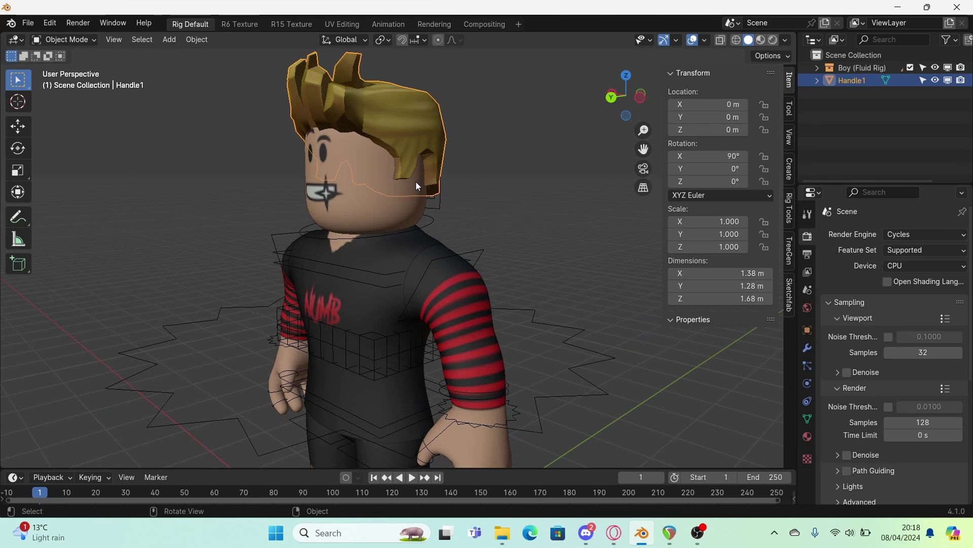
pyautogui.scroll(-4, 550, 258)
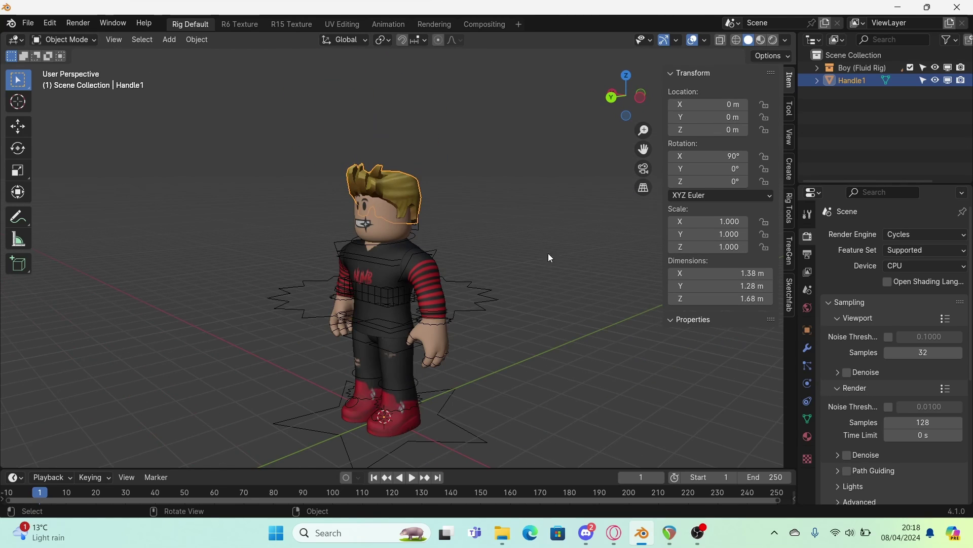
pyautogui.click(807, 401)
pyautogui.click(908, 236)
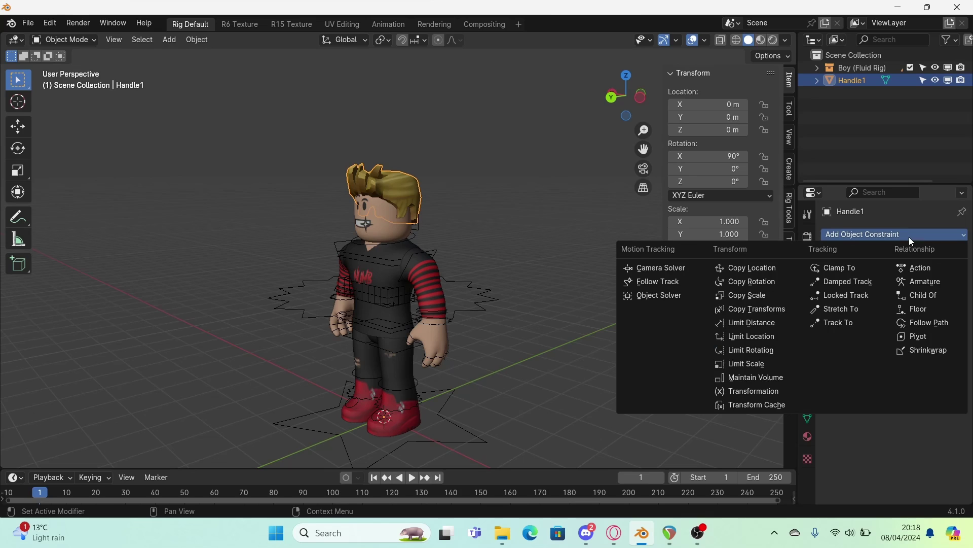
pyautogui.click(944, 294)
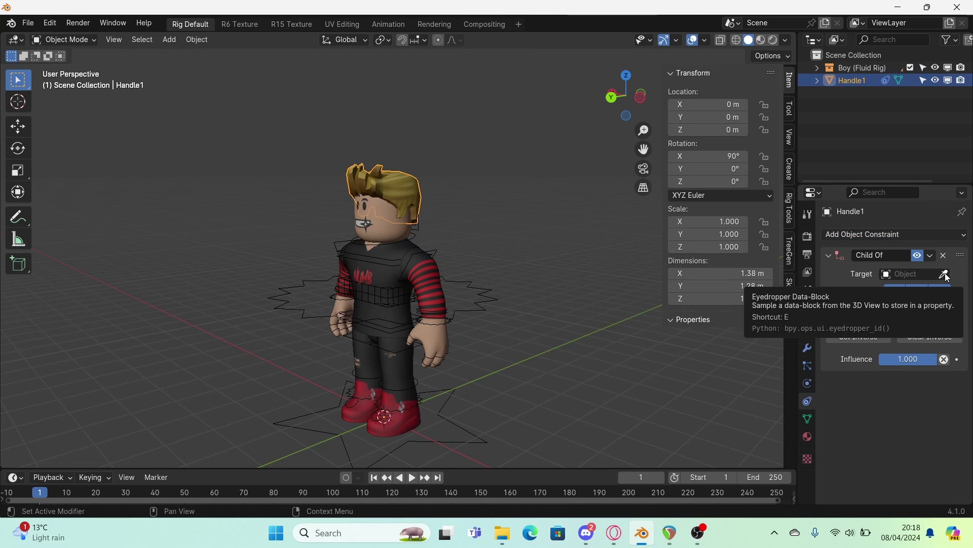
# - Set the Child Of constraint's target to the rig's Head object
pyautogui.click(944, 274)
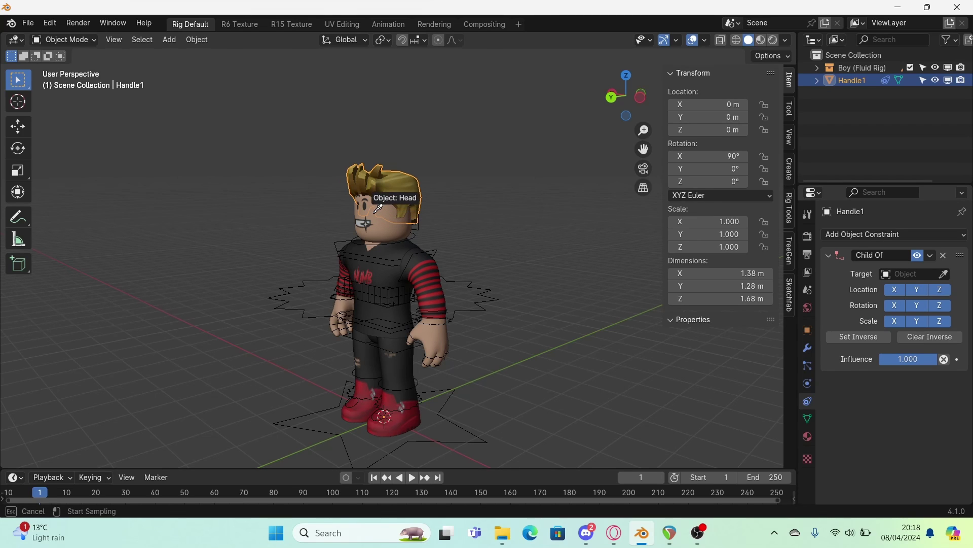
pyautogui.click(375, 211)
pyautogui.moveTo(610, 243); pyautogui.dragTo(486, 209, button='middle')
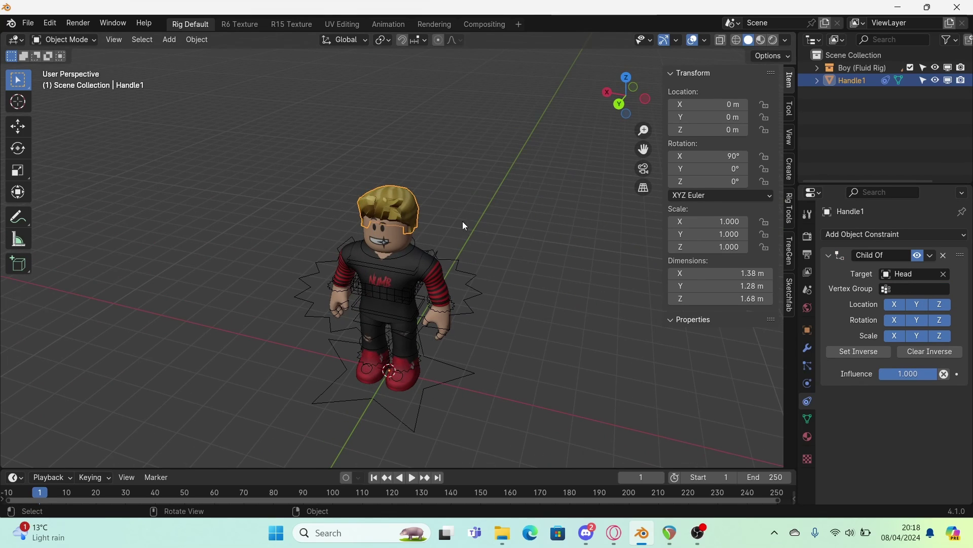
# - Set Inverse on the Child Of constraint, then select the rig's uppertorso control
pyautogui.scroll(3, 473, 226)
pyautogui.scroll(-1, 448, 200)
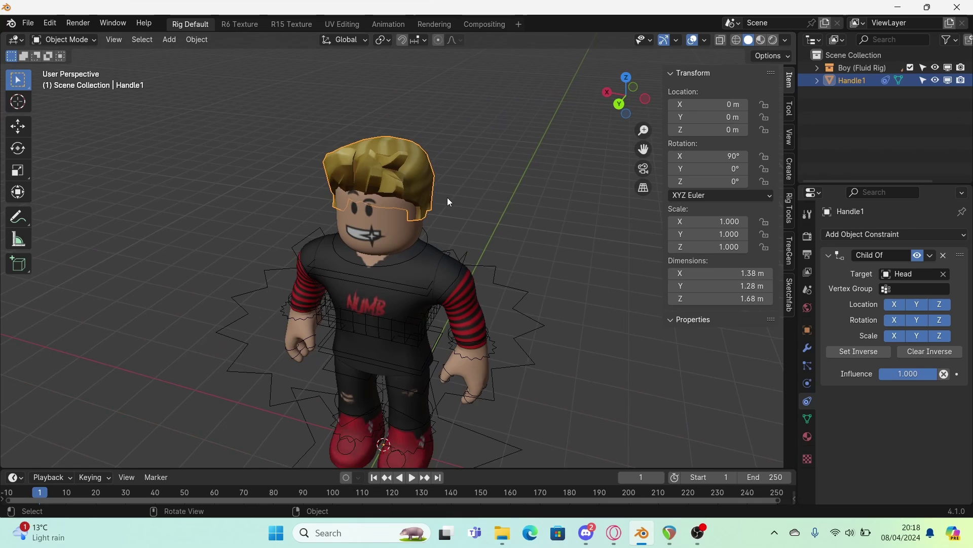
pyautogui.scroll(-3, 446, 200)
pyautogui.scroll(3, 386, 216)
pyautogui.moveTo(386, 216); pyautogui.dragTo(434, 188, button='middle')
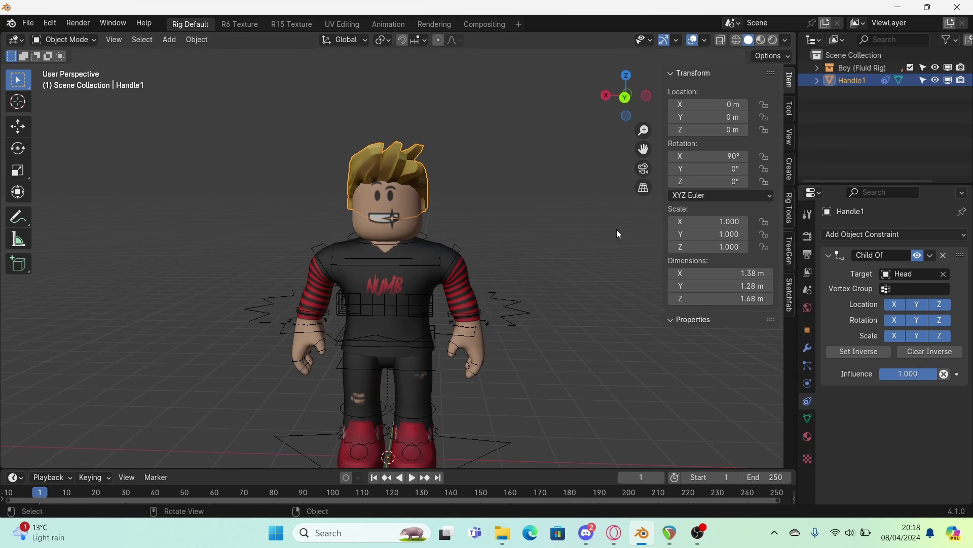
pyautogui.click(881, 350)
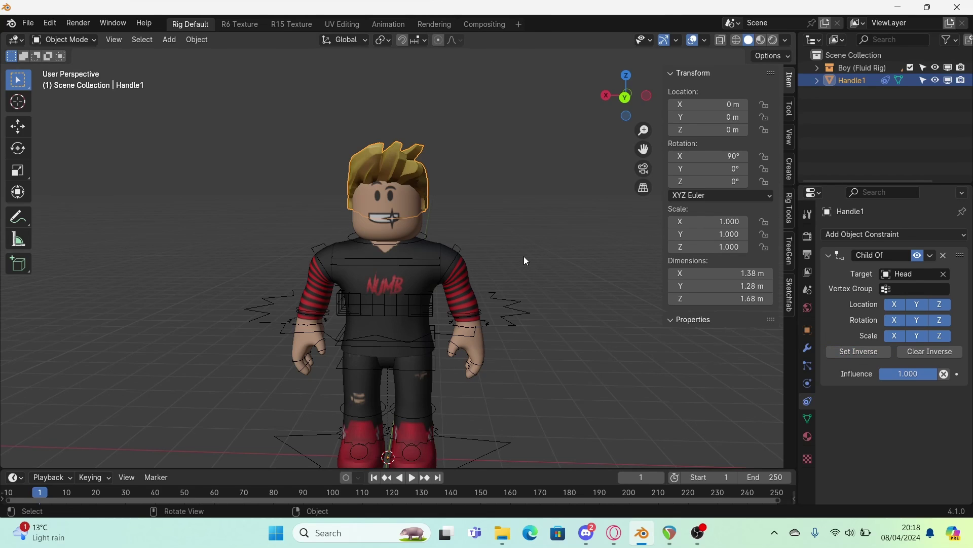
pyautogui.click(871, 350)
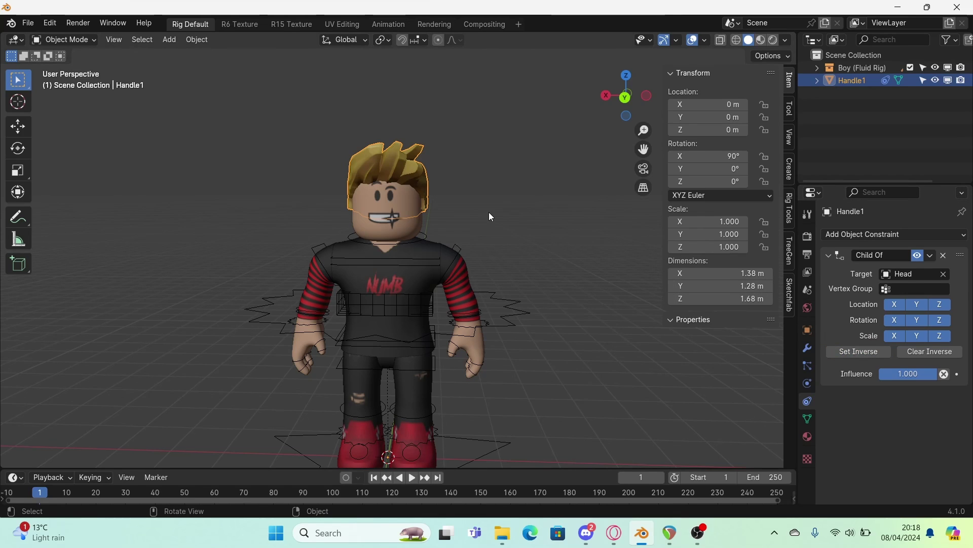
pyautogui.moveTo(489, 212); pyautogui.dragTo(471, 212, button='middle')
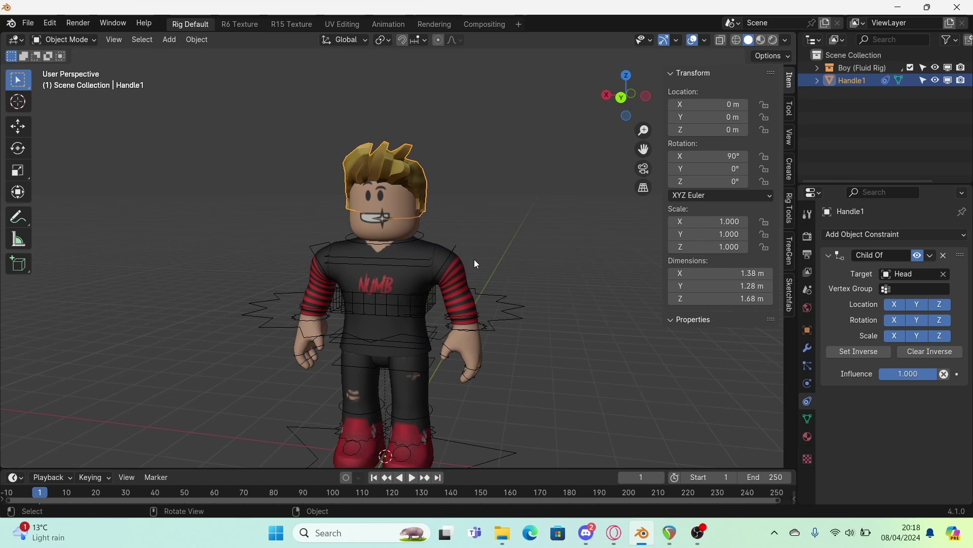
pyautogui.click(416, 265)
pyautogui.hotkey('ctrl', 'Tab')
pyautogui.press('g')
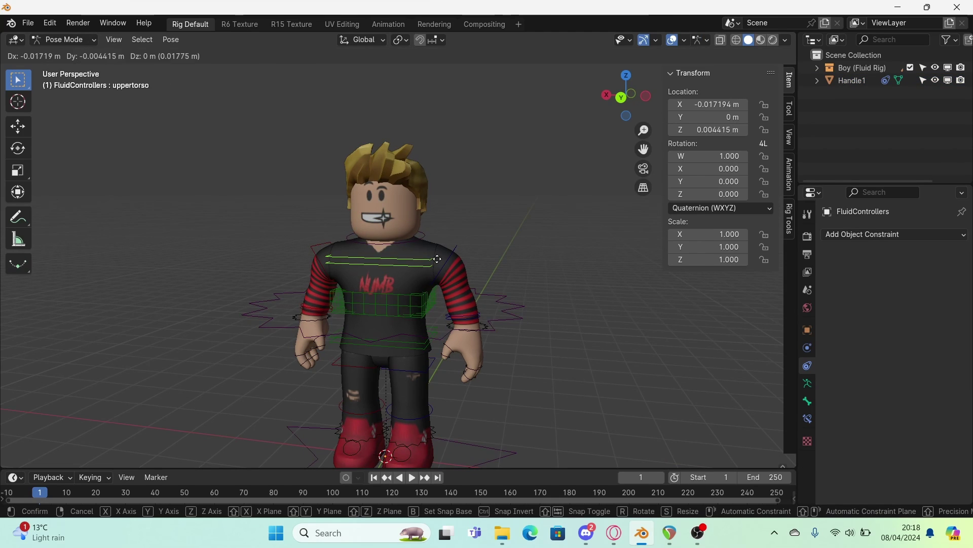
pyautogui.press('r')
pyautogui.press('Escape')
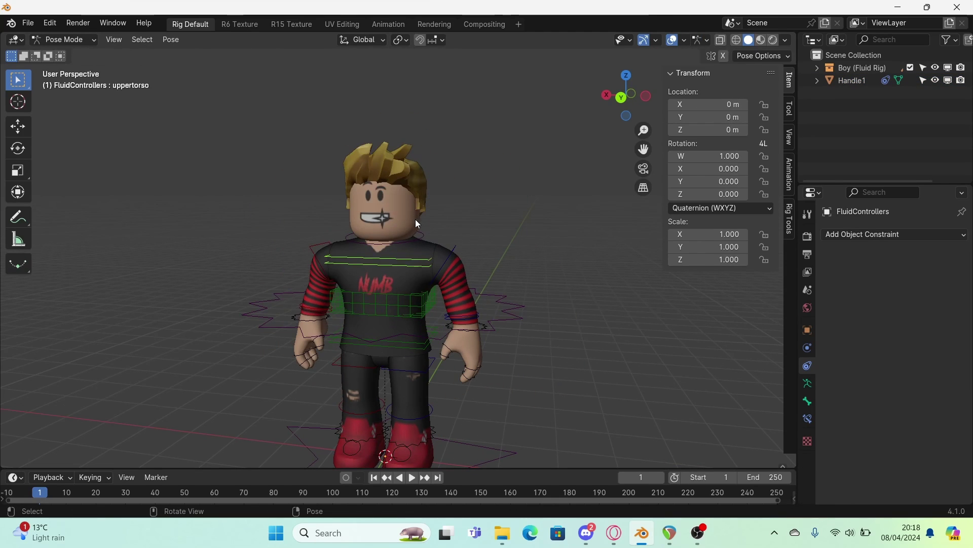
pyautogui.press('Tab')
pyautogui.hotkey('ctrl', 'z')
pyautogui.moveTo(919, 376); pyautogui.dragTo(862, 376)
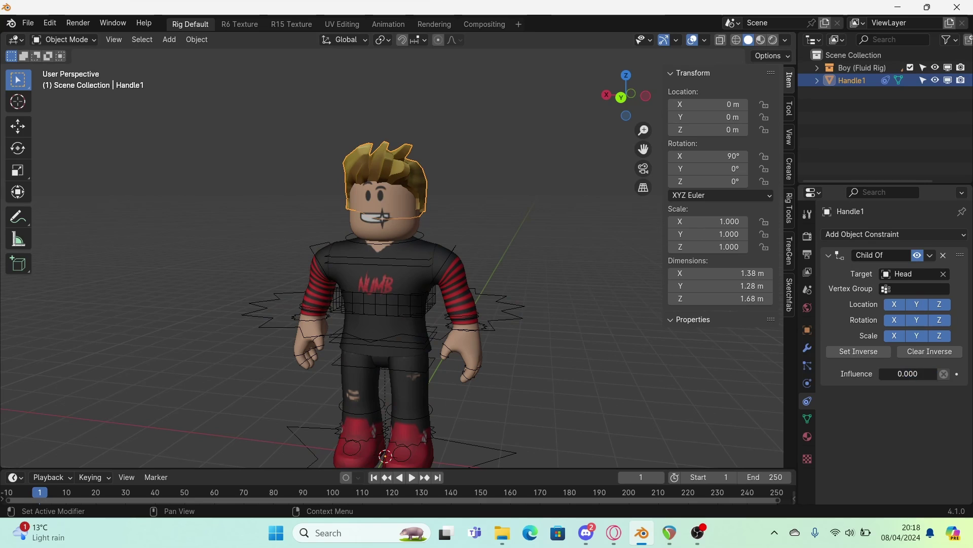
pyautogui.click(401, 267)
pyautogui.hotkey('ctrl', 'Tab')
pyautogui.press('r')
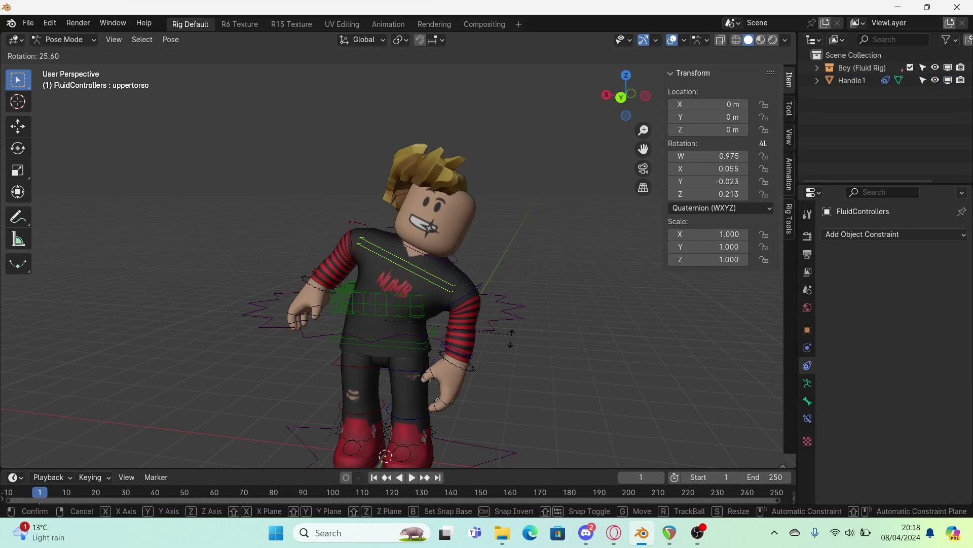
pyautogui.press('Escape')
pyautogui.hotkey('ctrl', 'z')
pyautogui.hotkey('ctrl', 'z')
pyautogui.hotkey('ctrl', 'z')
pyautogui.hotkey('ctrl', 'z')
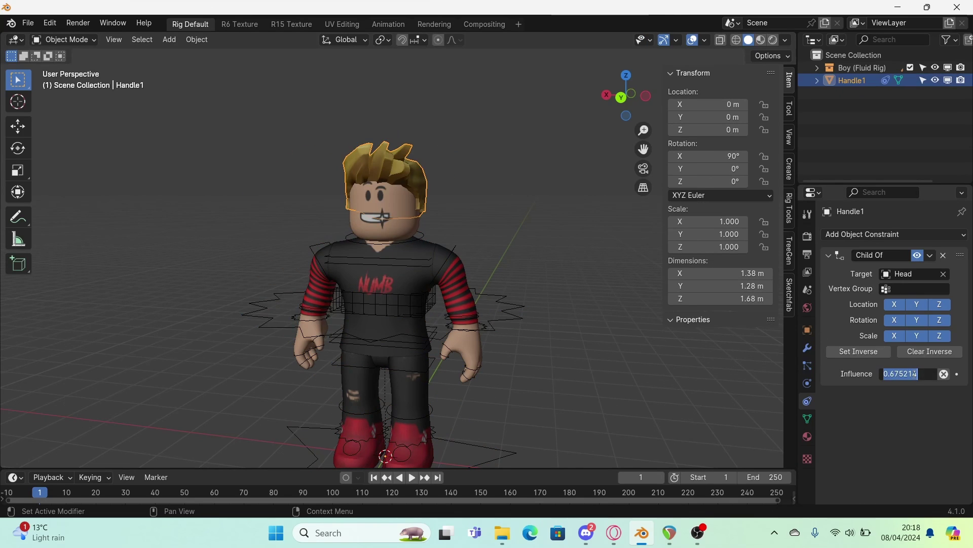
pyautogui.hotkey('ctrl', 'z')
pyautogui.moveTo(431, 261); pyautogui.dragTo(537, 337, button='middle')
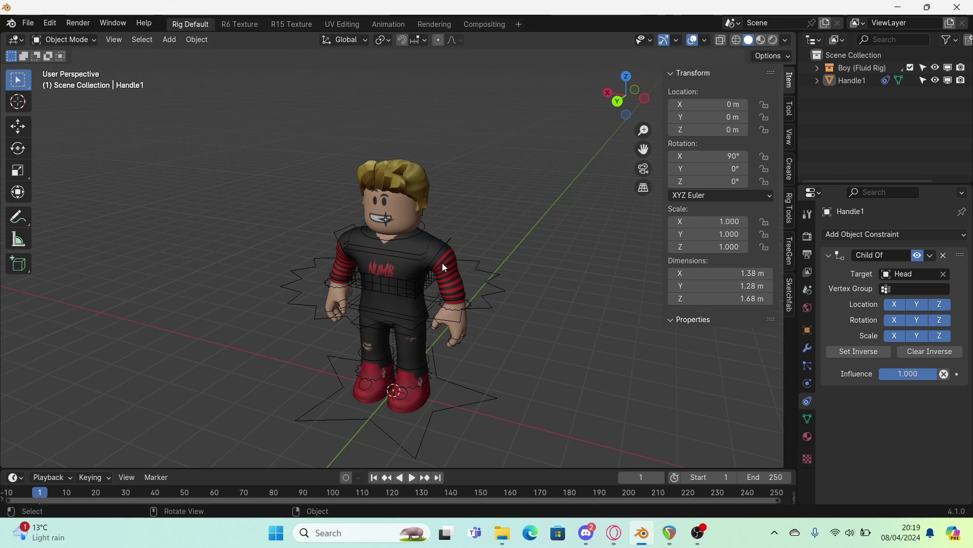
# - Switch the viewport to Material Preview shading and select the Handle1 hair
pyautogui.scroll(3, 400, 297)
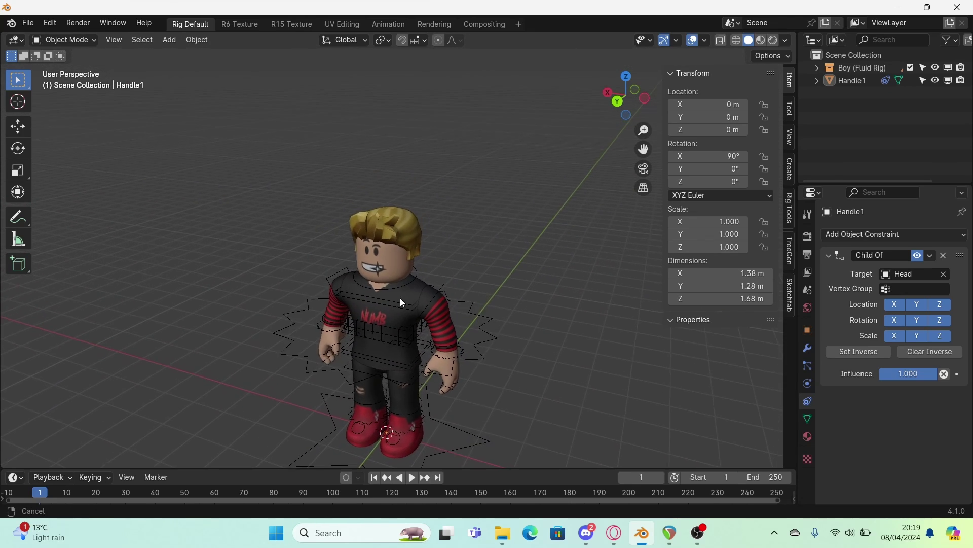
pyautogui.click(762, 41)
pyautogui.moveTo(532, 173)
pyautogui.mouseDown(button='middle')
pyautogui.moveTo(468, 202)
pyautogui.moveTo(636, 244)
pyautogui.moveTo(512, 223)
pyautogui.moveTo(446, 198)
pyautogui.mouseUp(button='middle')
pyautogui.scroll(3, 448, 202)
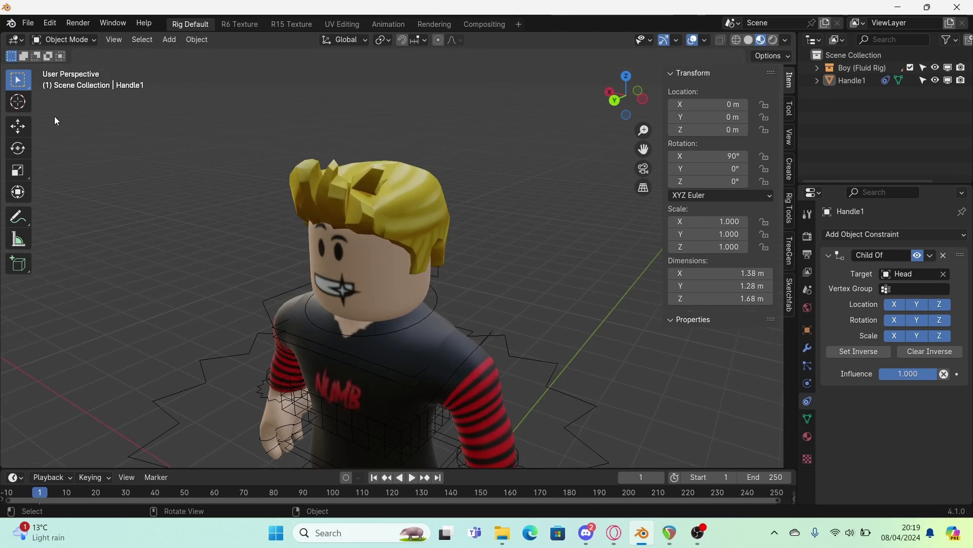
pyautogui.click(435, 212)
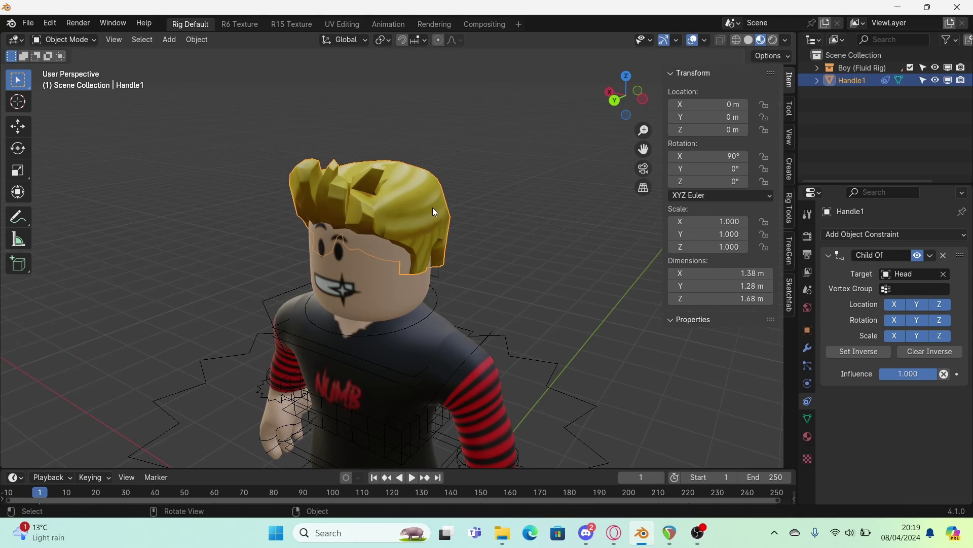
# - Swap the hair's Handle1Mtl for the FluidTextureR6 material and inspect it from several angles
pyautogui.click(808, 436)
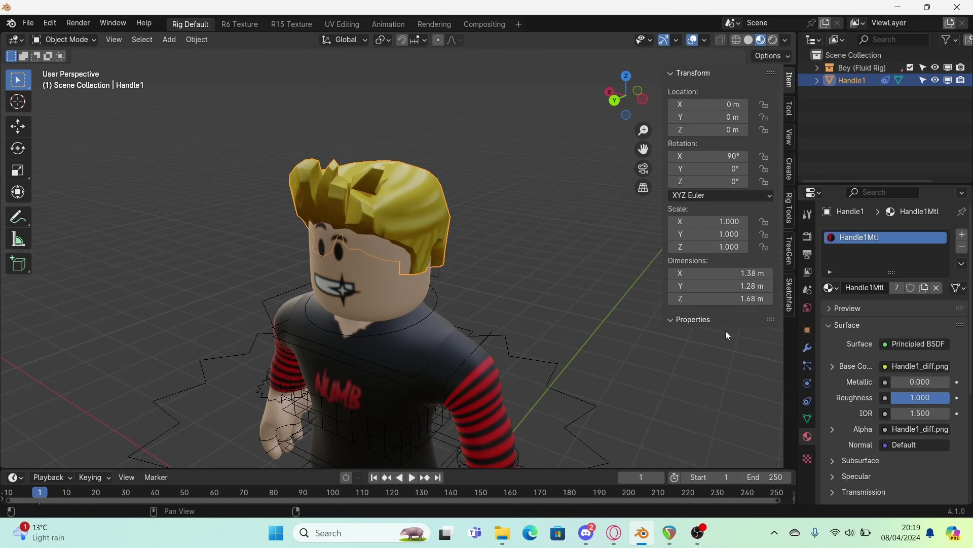
pyautogui.click(834, 288)
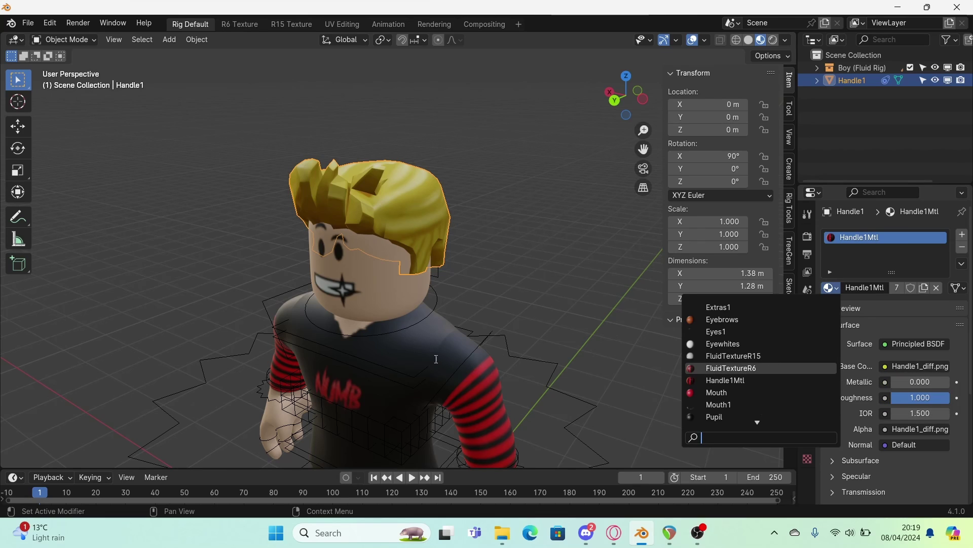
pyautogui.click(762, 368)
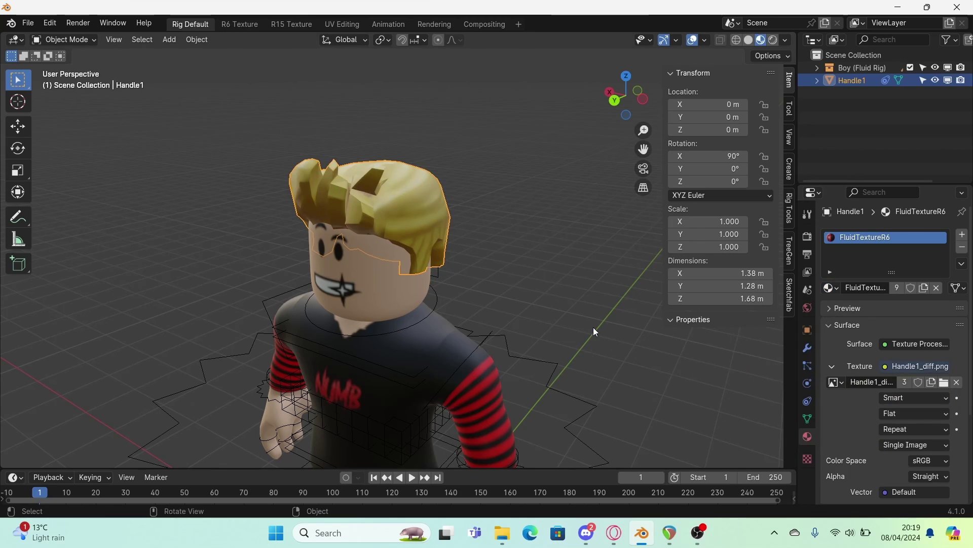
pyautogui.moveTo(593, 327); pyautogui.dragTo(477, 296, button='middle')
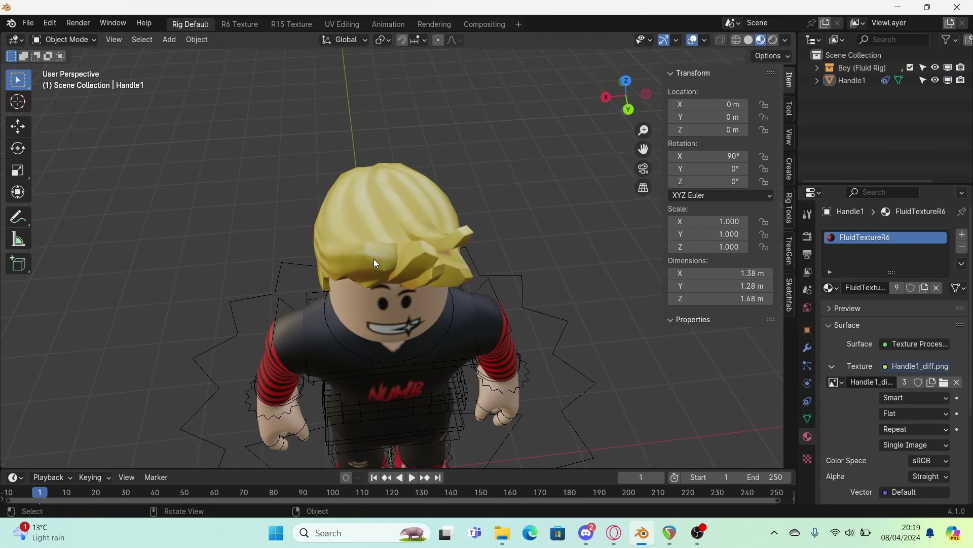
pyautogui.moveTo(373, 259); pyautogui.dragTo(414, 227, button='middle')
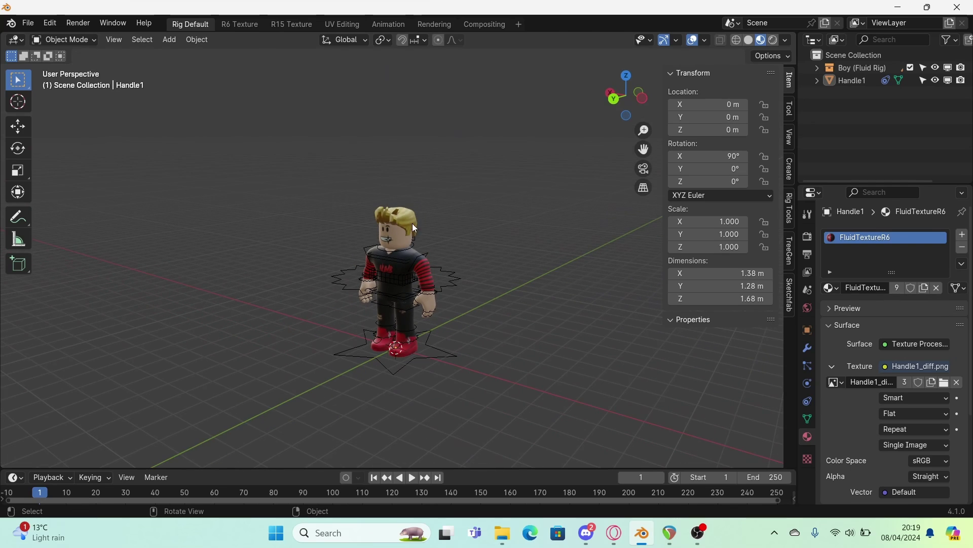
pyautogui.scroll(2, 469, 266)
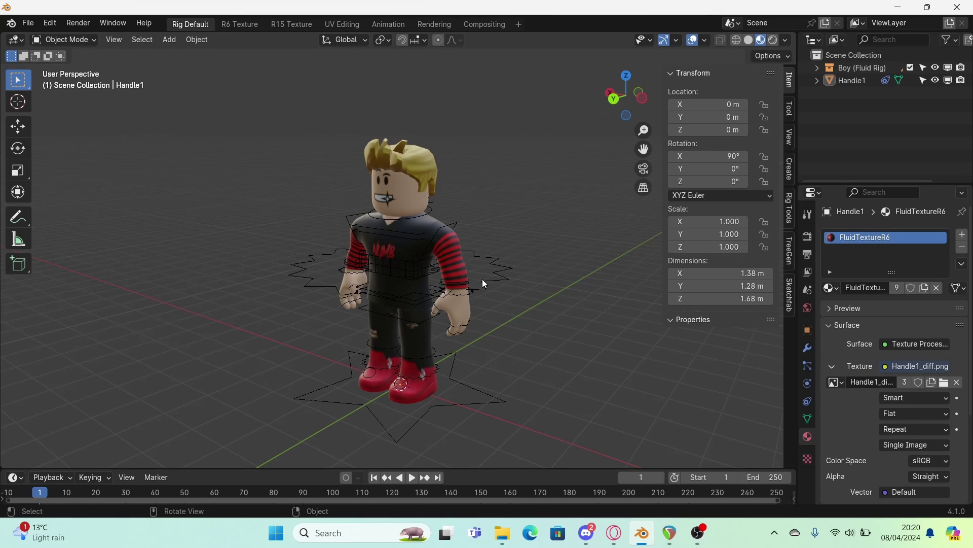
pyautogui.moveTo(482, 279); pyautogui.dragTo(489, 260, button='middle')
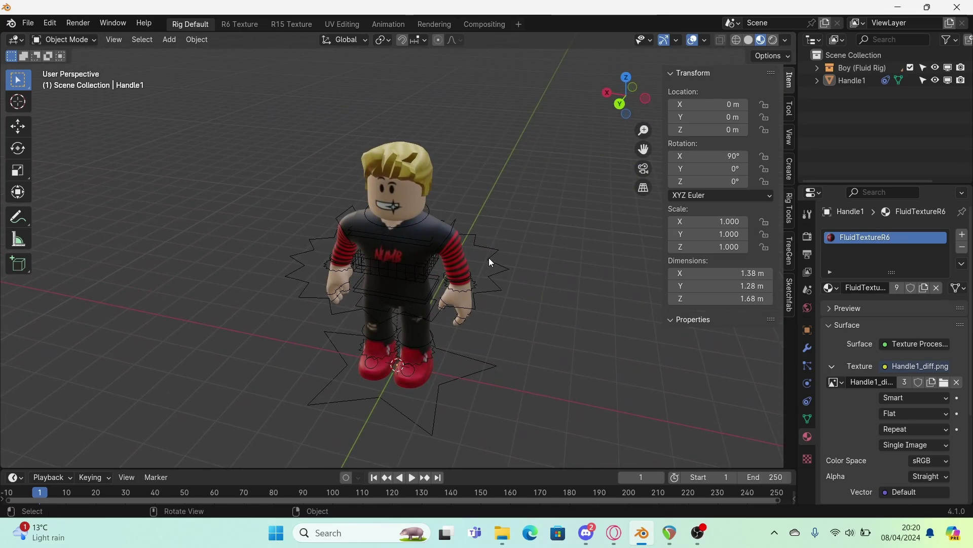